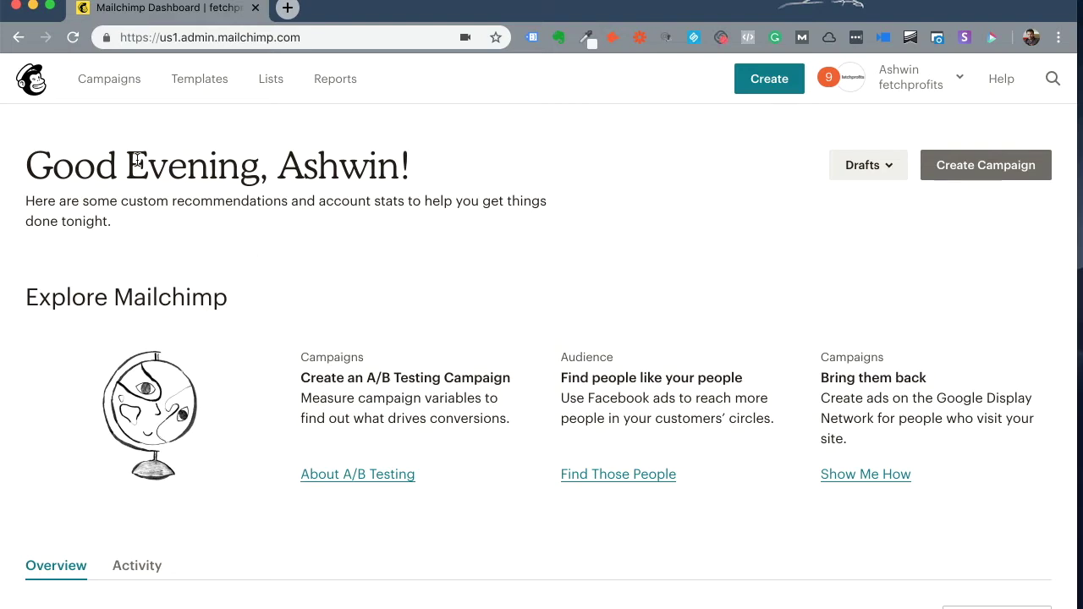
Create a landing page called 'My Awesome Page' on the Funnelserve list and begin building it
click(117, 88)
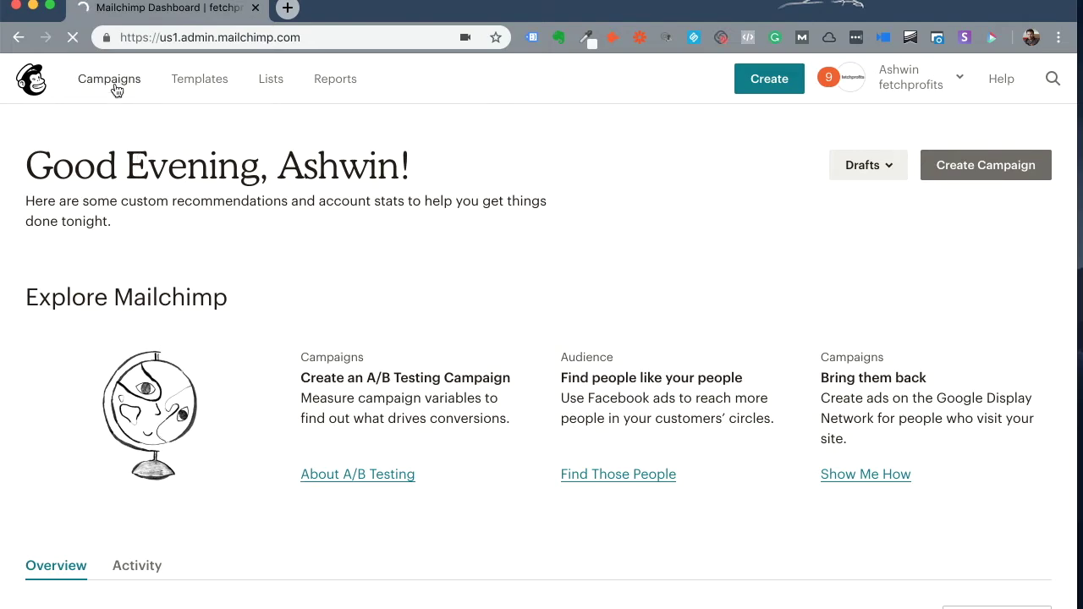
click(996, 166)
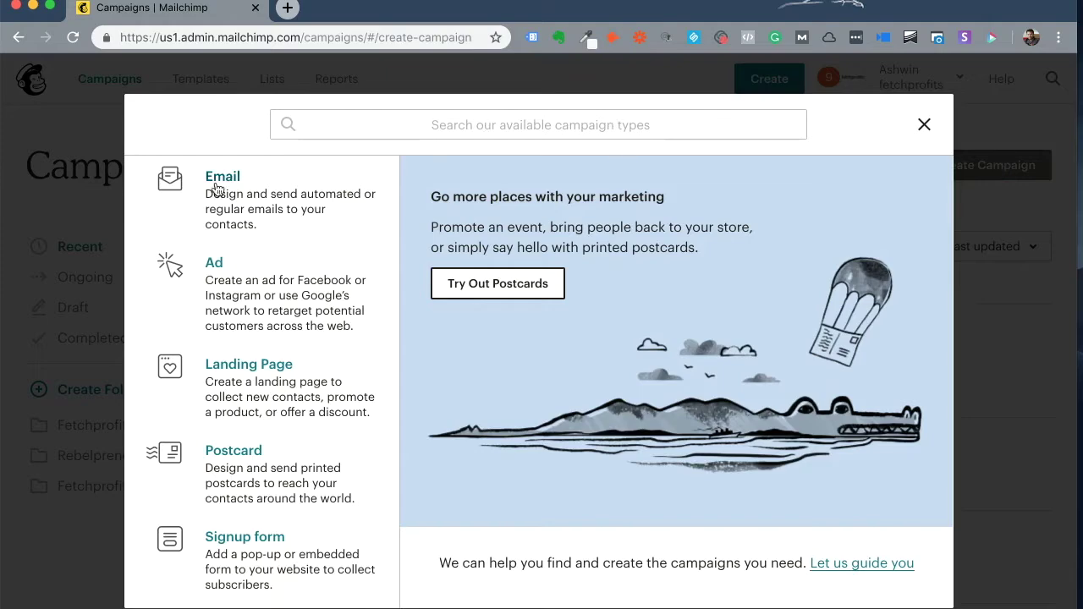
click(269, 391)
click(409, 342)
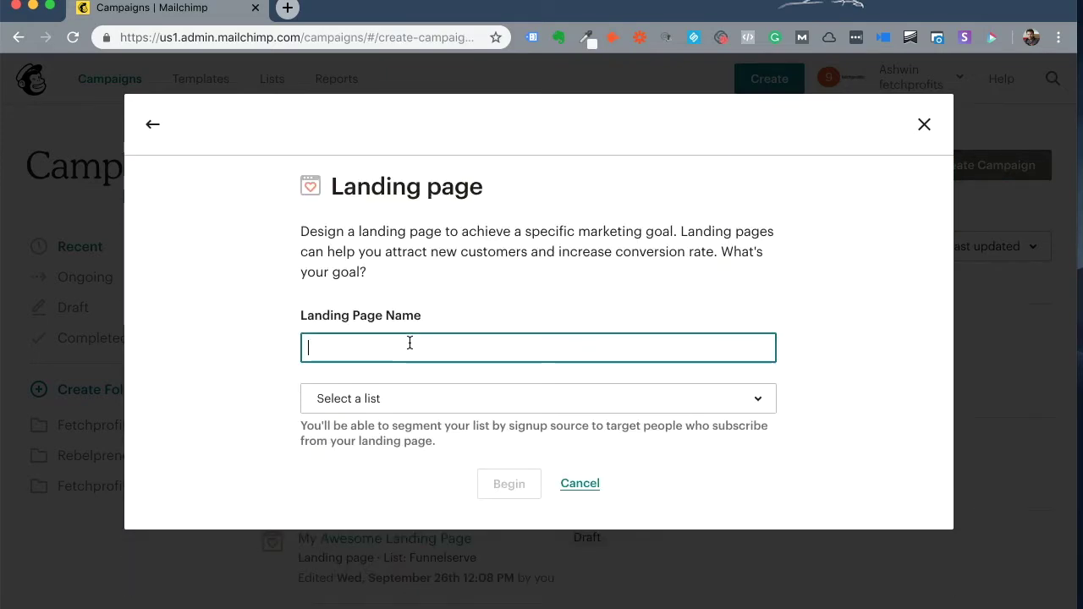
text(M)
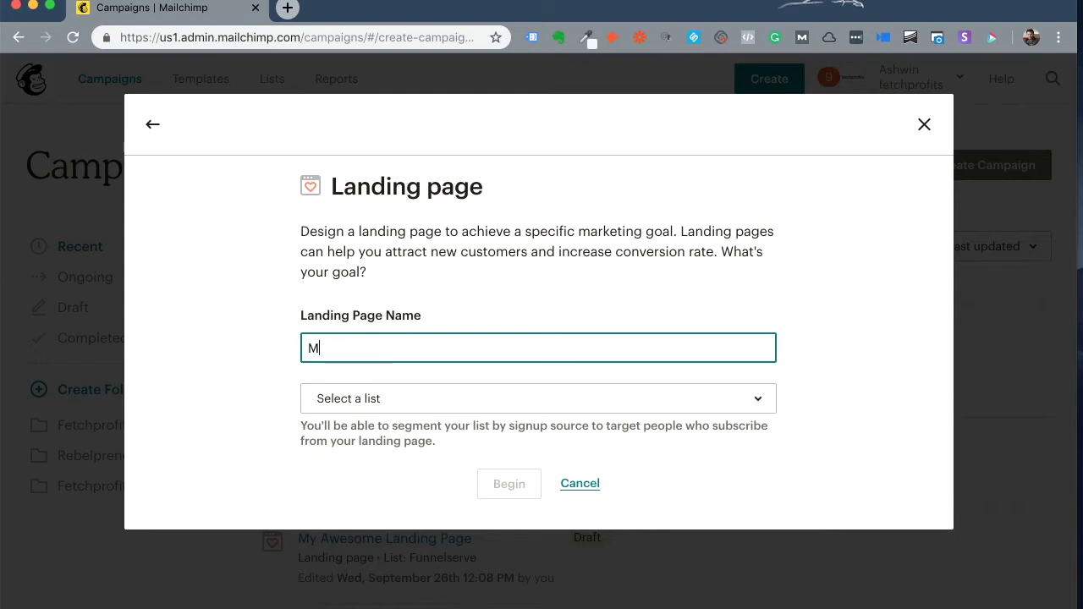
text(y Awesome Page)
click(515, 398)
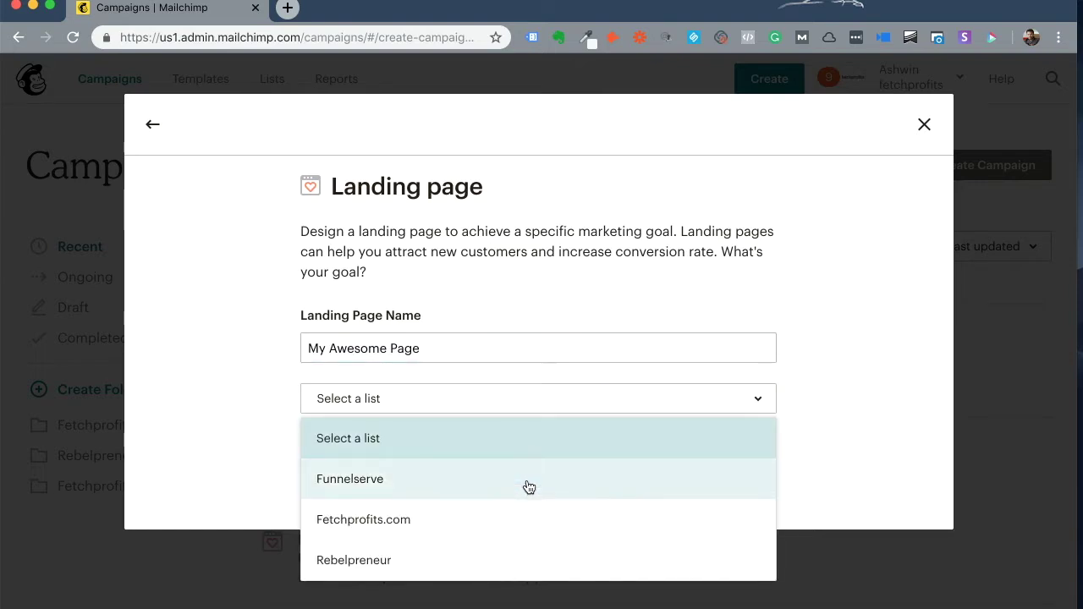
click(527, 483)
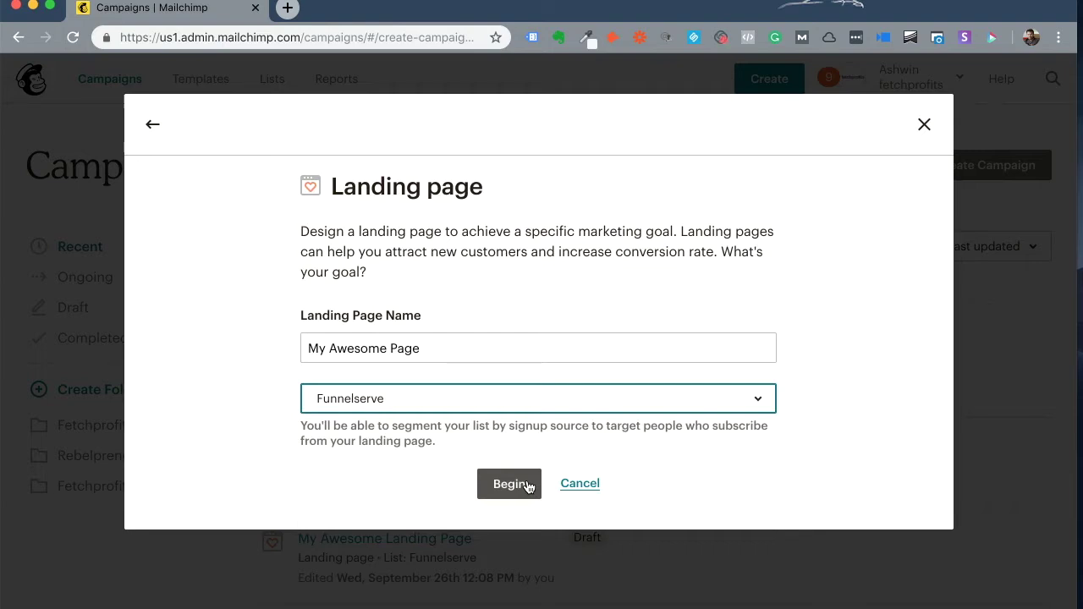
click(528, 486)
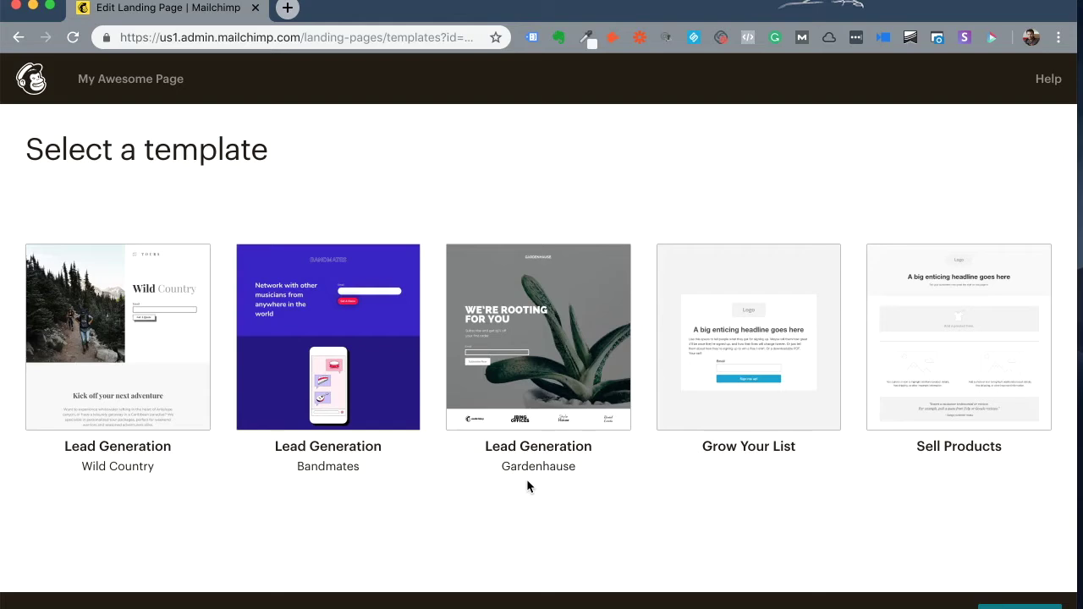
Choose the Gardenhause lead generation template
click(590, 443)
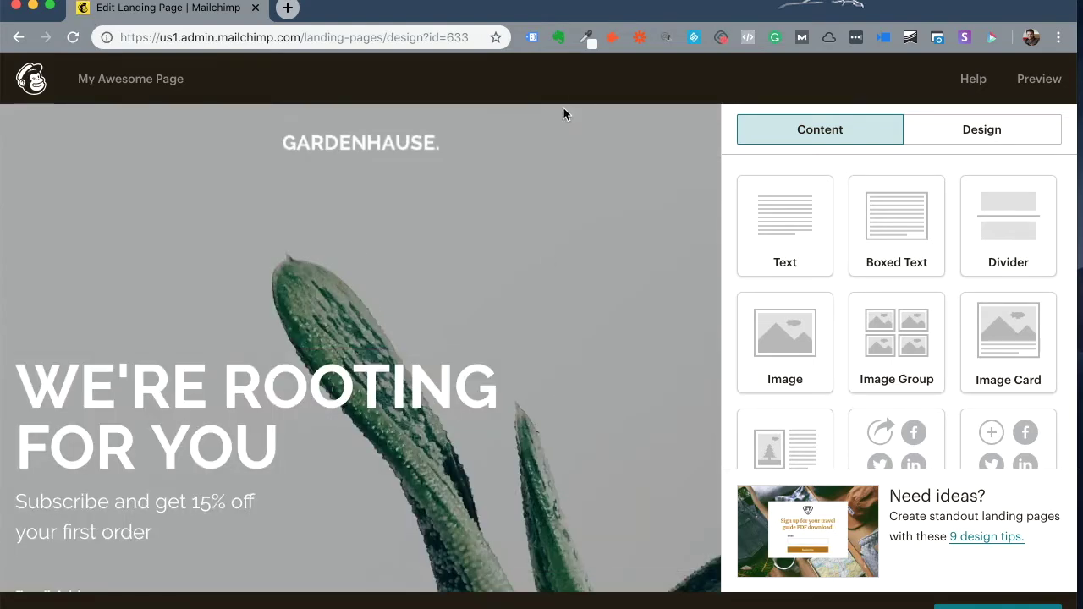
Scroll the Gardenhause page preview down to the LET'S GROW TOGETHER banner and back up
scroll(474, 486, down, 3)
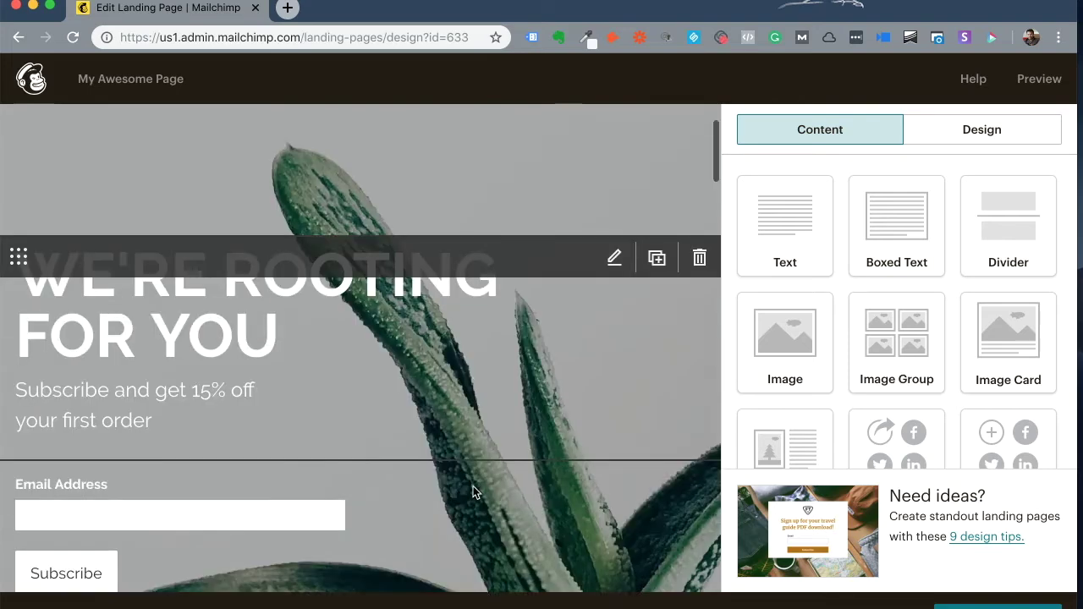
scroll(473, 486, down, 4)
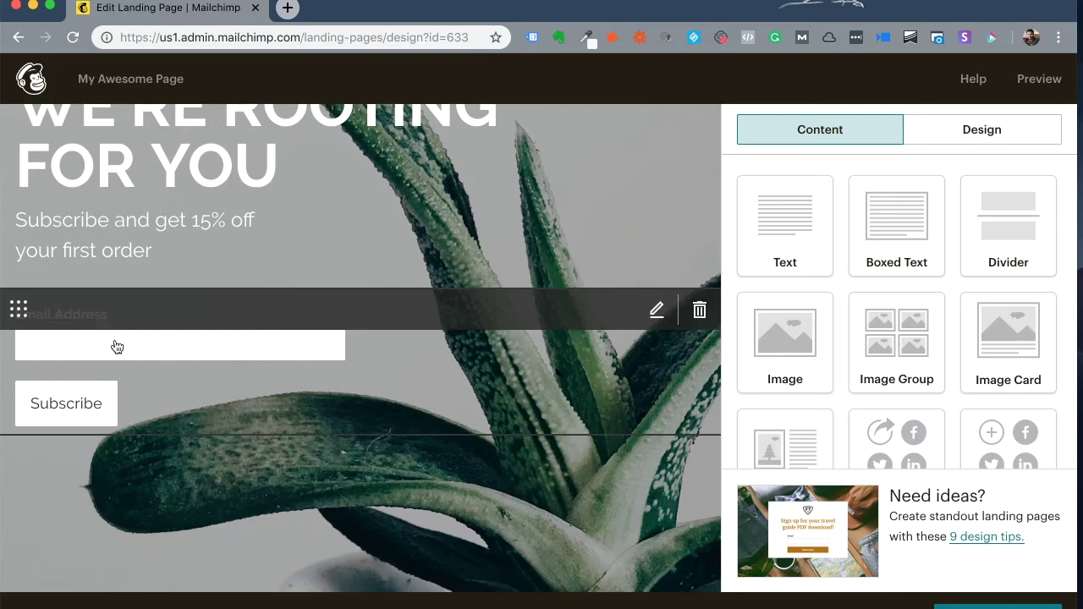
scroll(483, 368, down, 10)
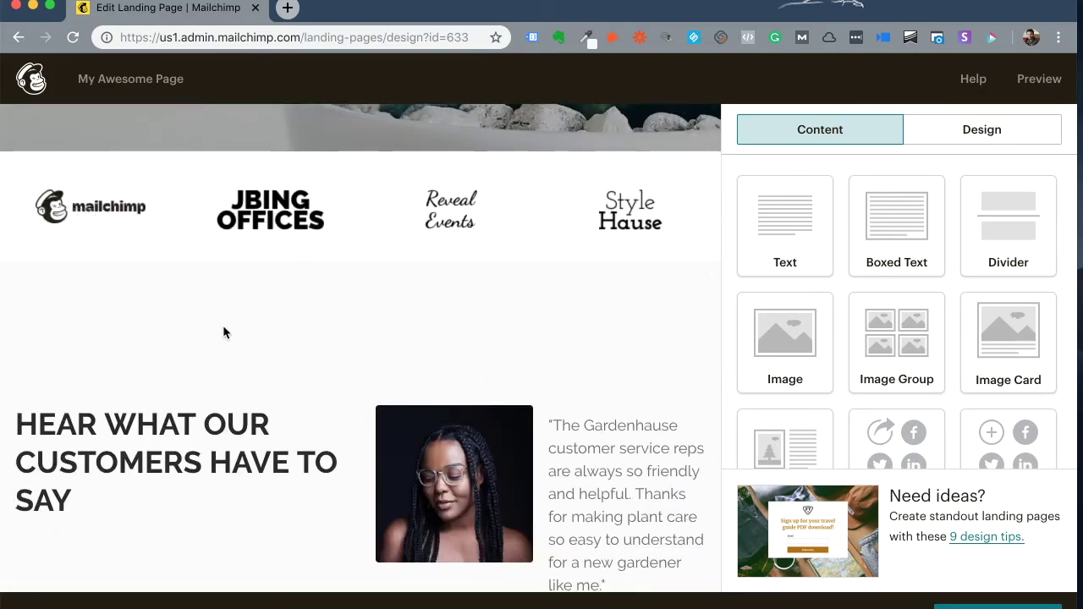
scroll(302, 274, down, 3)
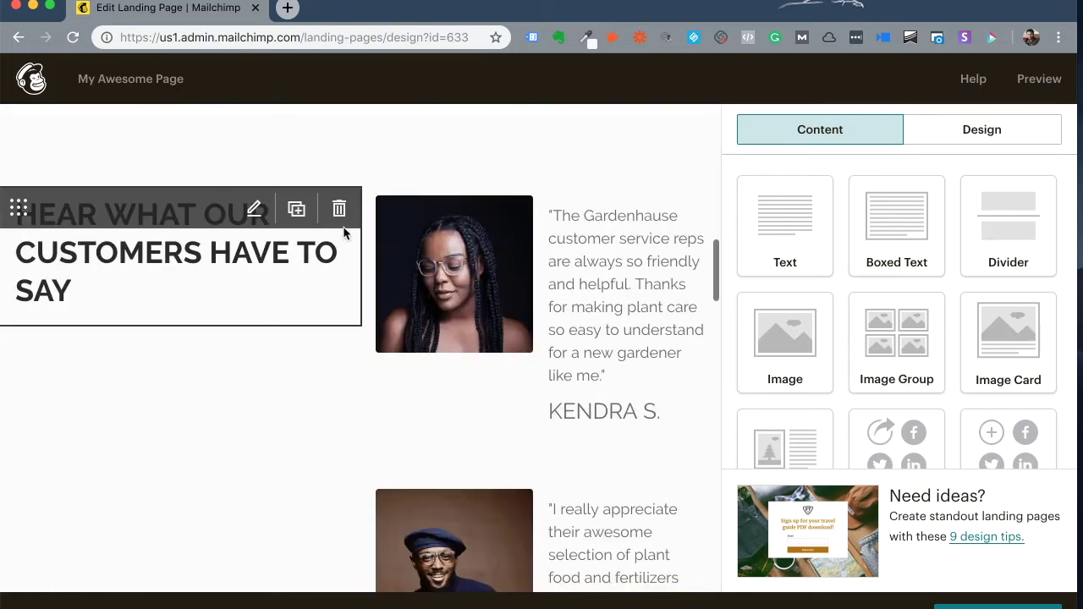
scroll(582, 310, down, 9)
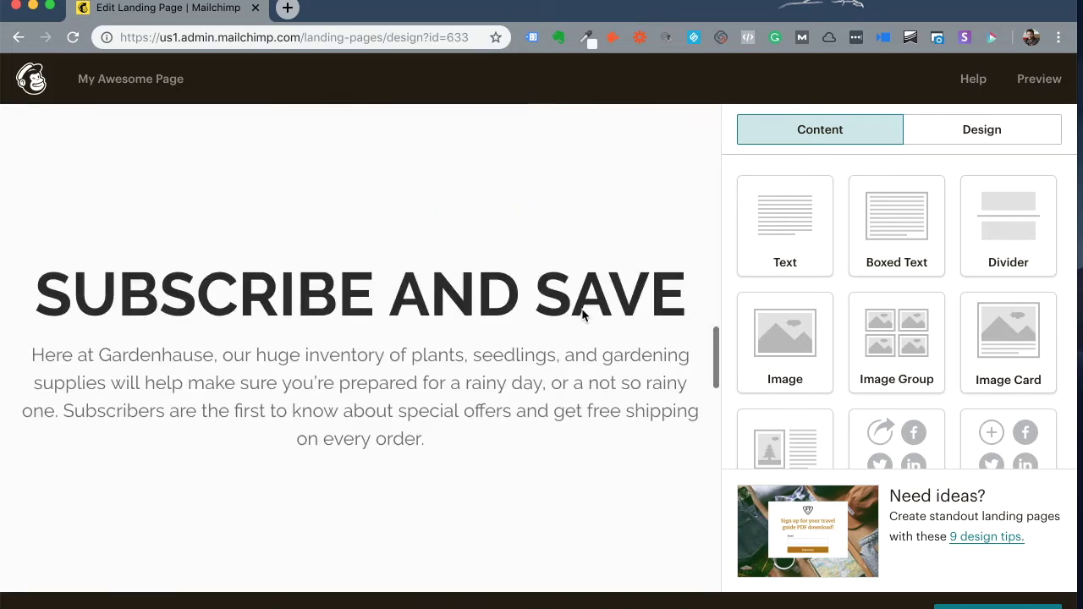
scroll(582, 315, down, 10)
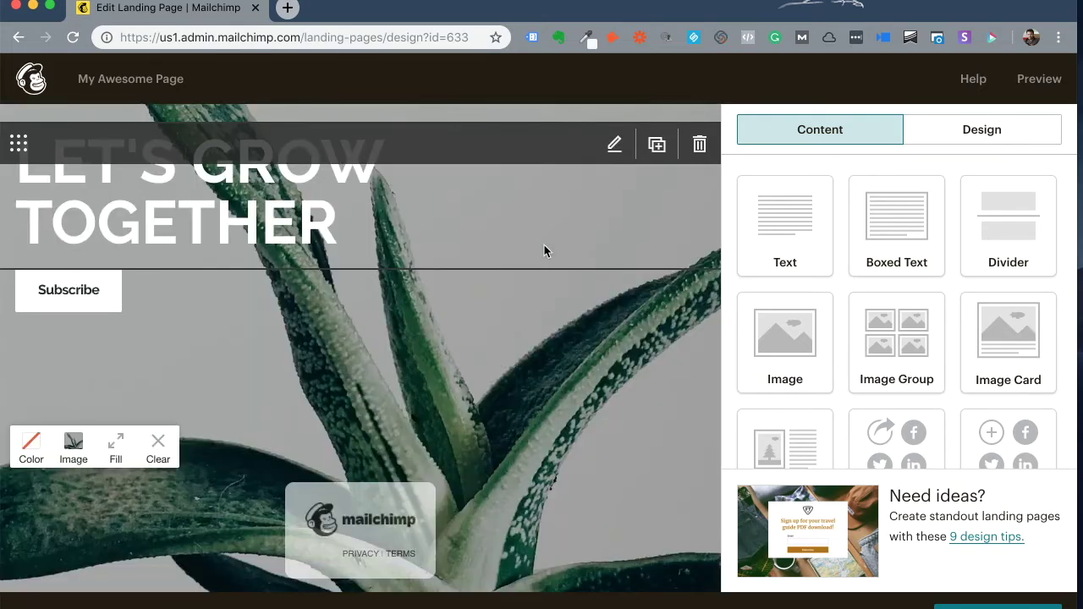
scroll(544, 245, up, 20)
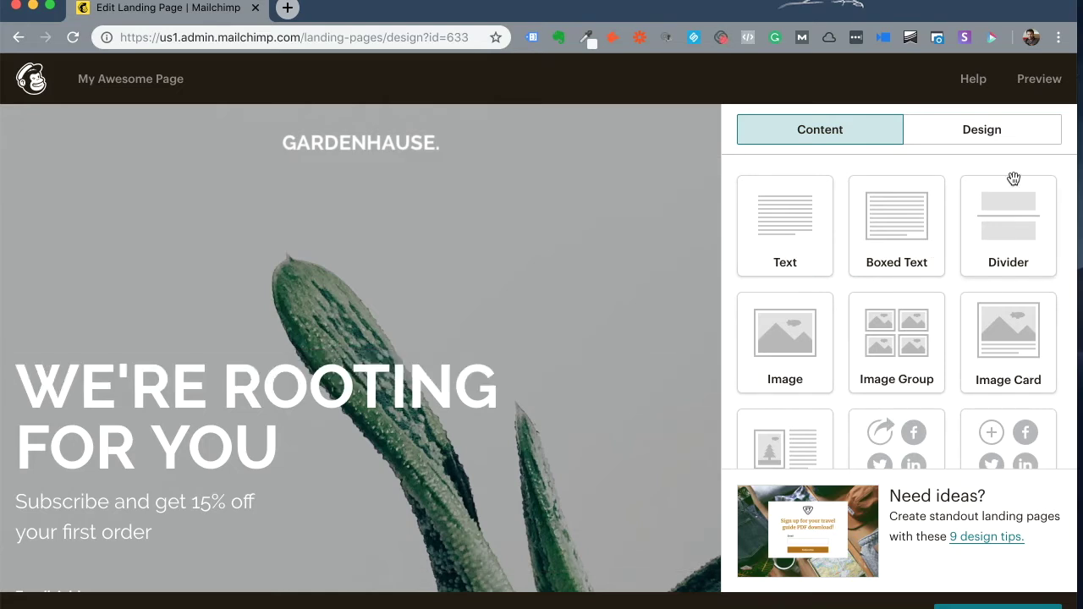
In the whole-page design styles, set the Heading 1 font to Roboto
click(957, 126)
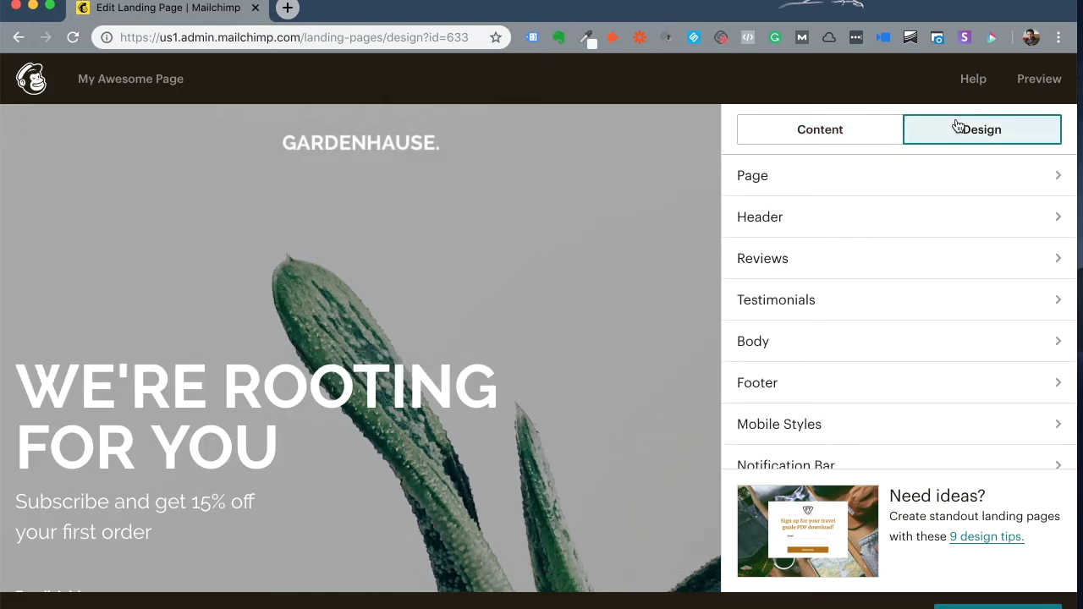
click(912, 188)
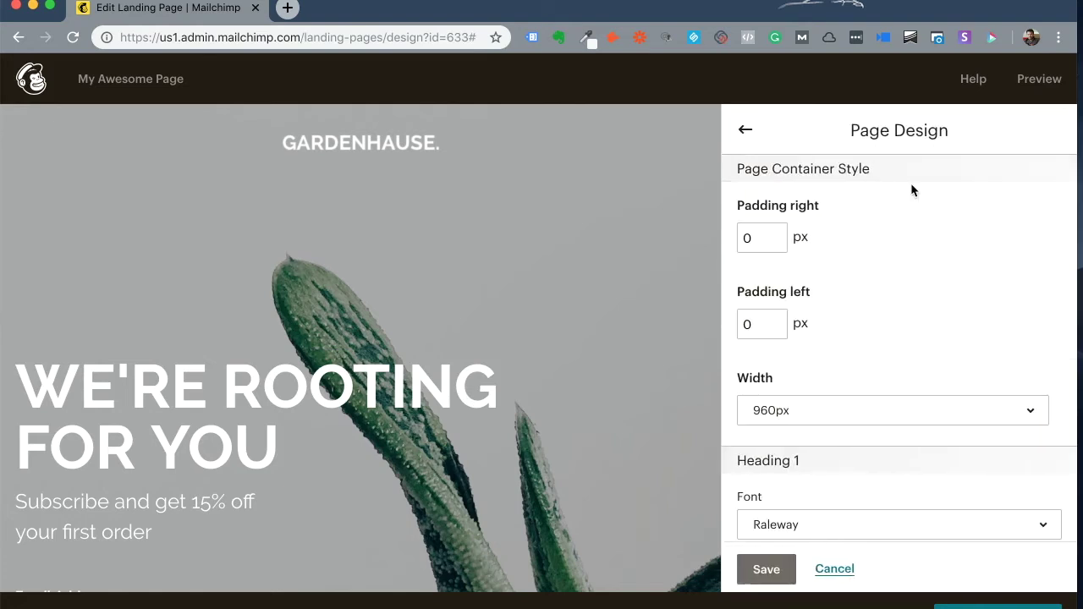
scroll(865, 326, down, 5)
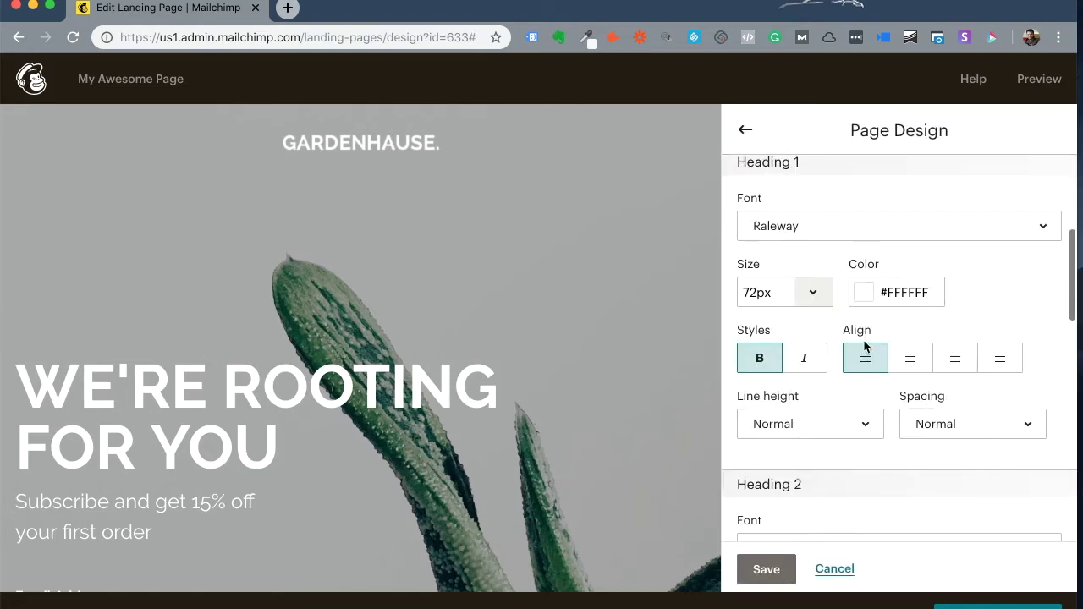
scroll(865, 338, down, 2)
scroll(864, 305, up, 2)
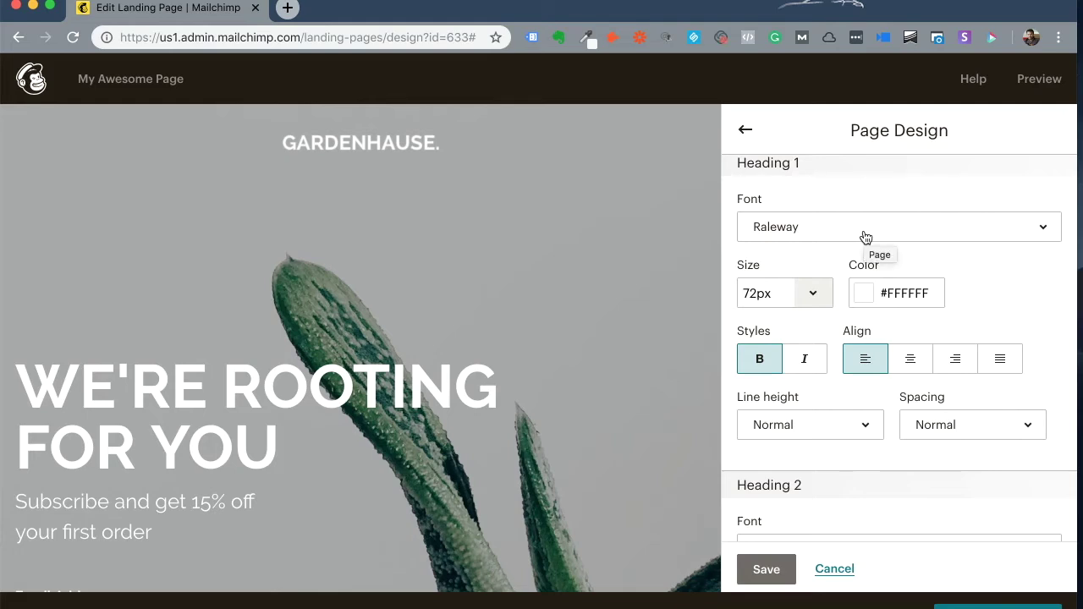
click(865, 237)
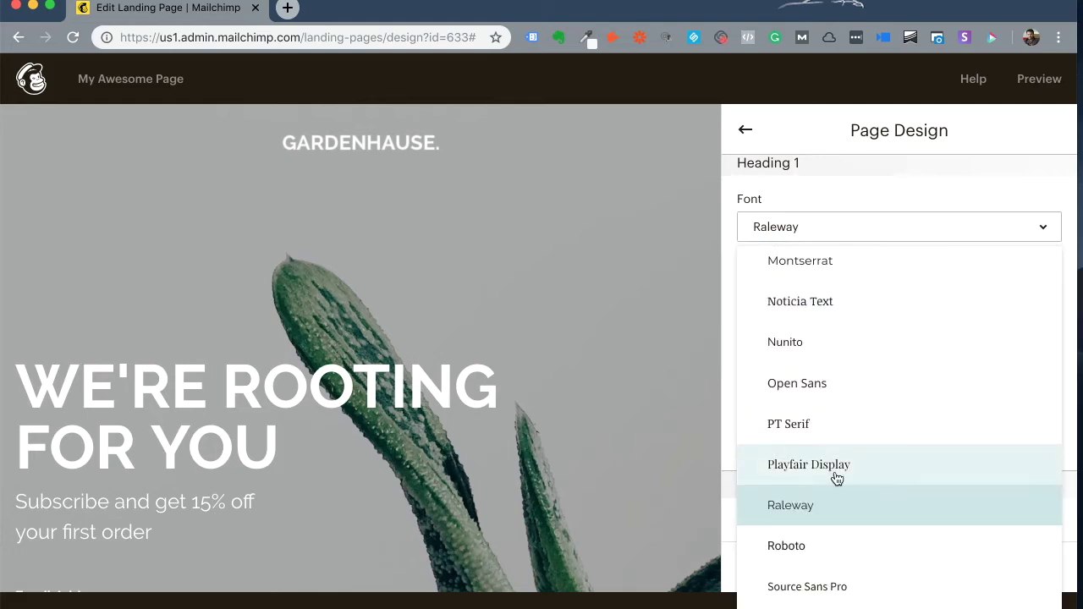
click(822, 546)
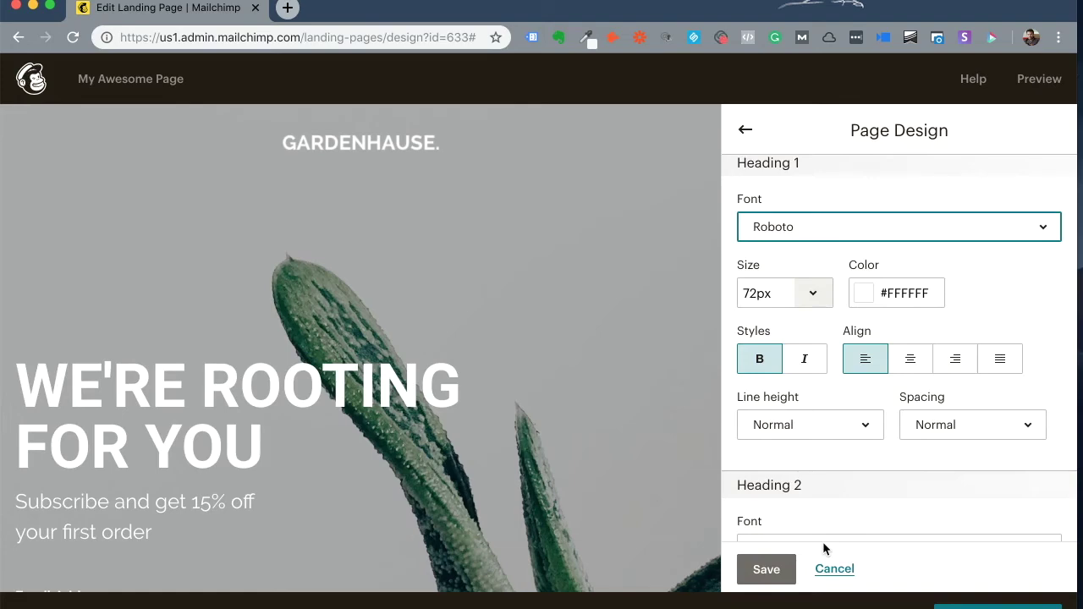
Set the Heading 2 and Heading 3 fonts to Roboto
scroll(306, 375, down, 5)
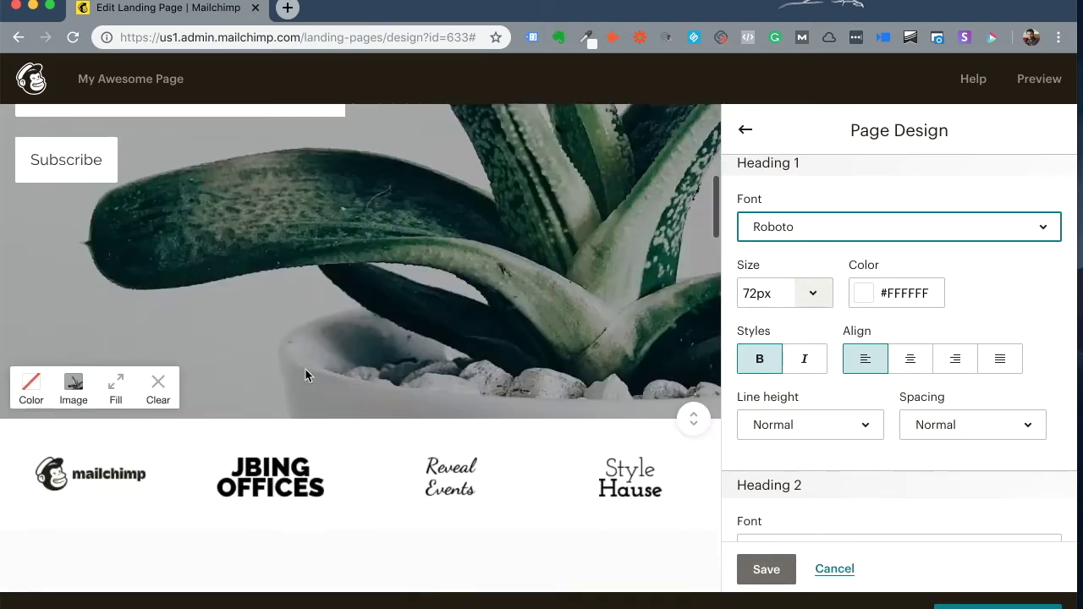
scroll(305, 369, down, 10)
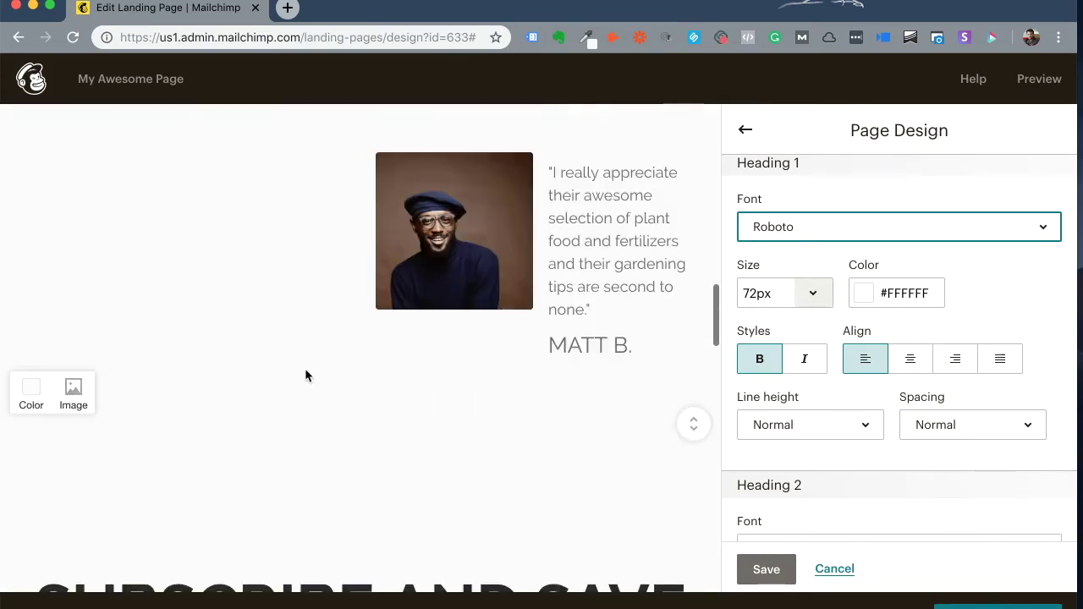
scroll(306, 369, down, 6)
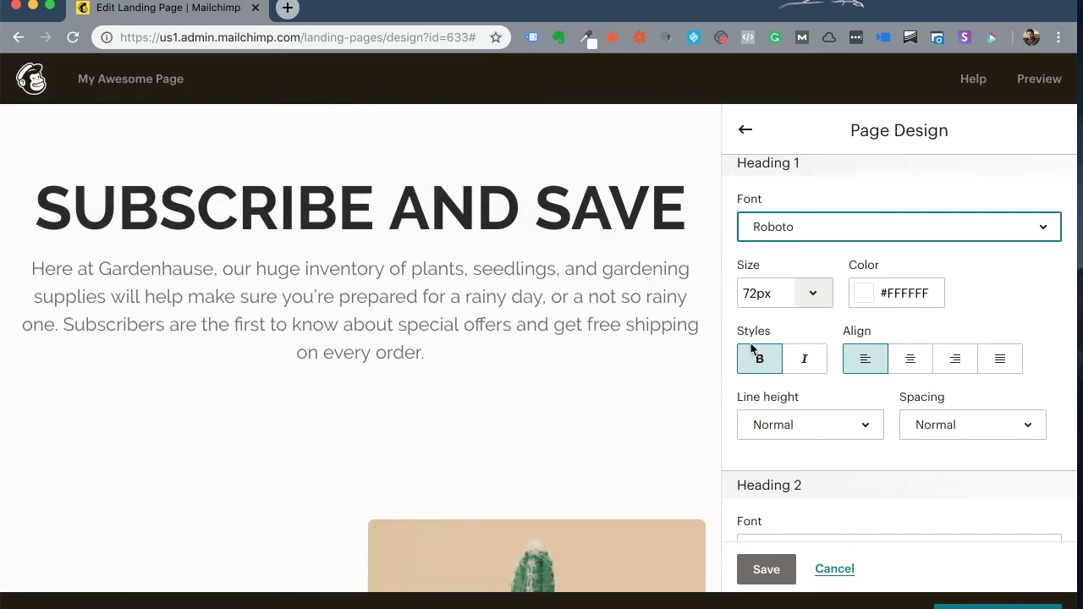
scroll(777, 415, down, 3)
click(864, 369)
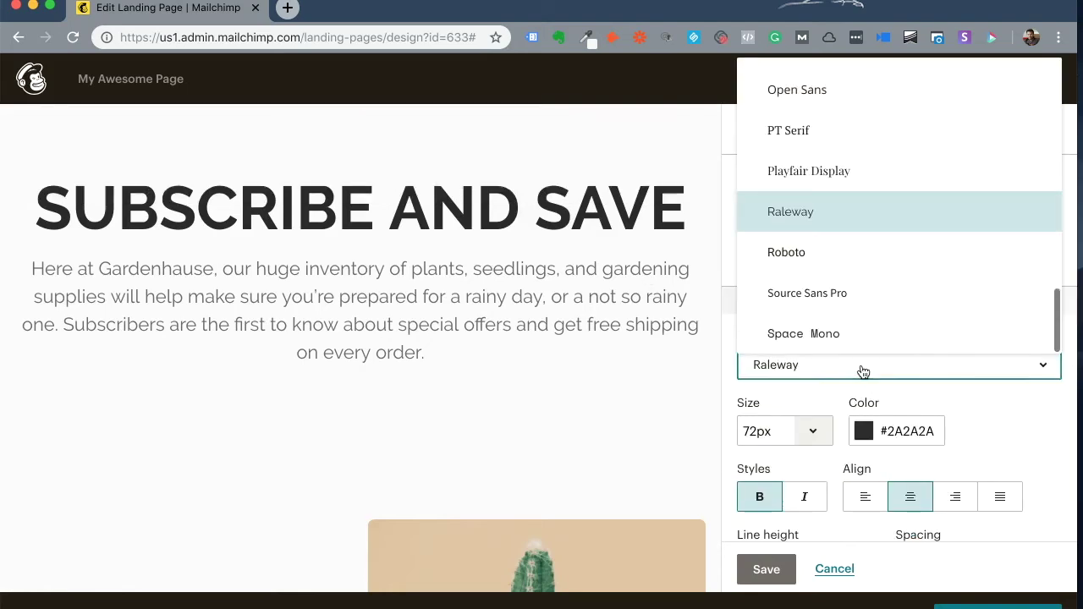
click(835, 254)
scroll(830, 410, down, 4)
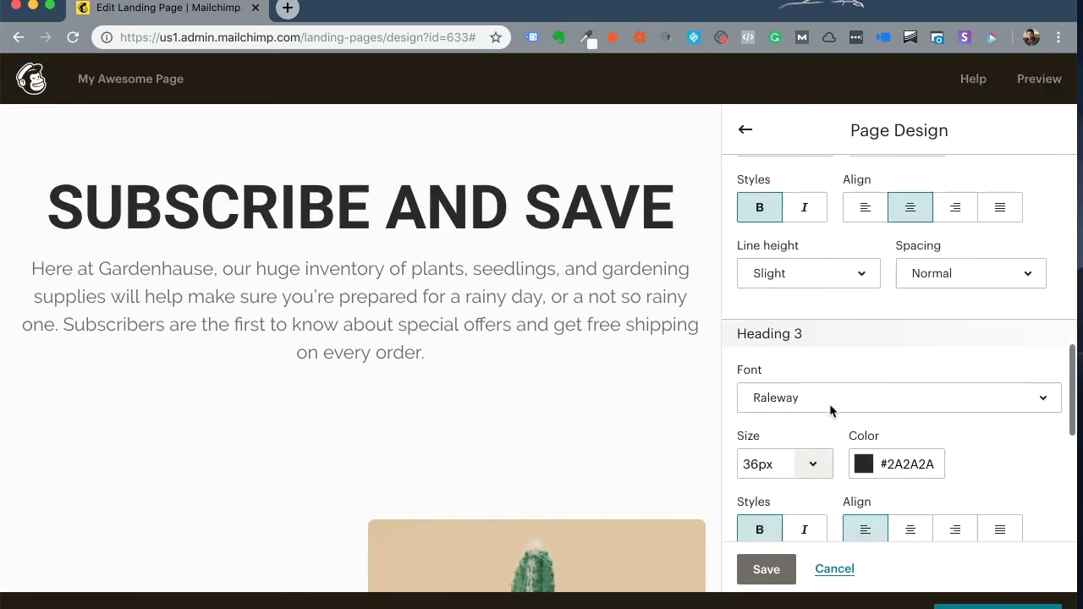
scroll(830, 411, down, 1)
click(859, 349)
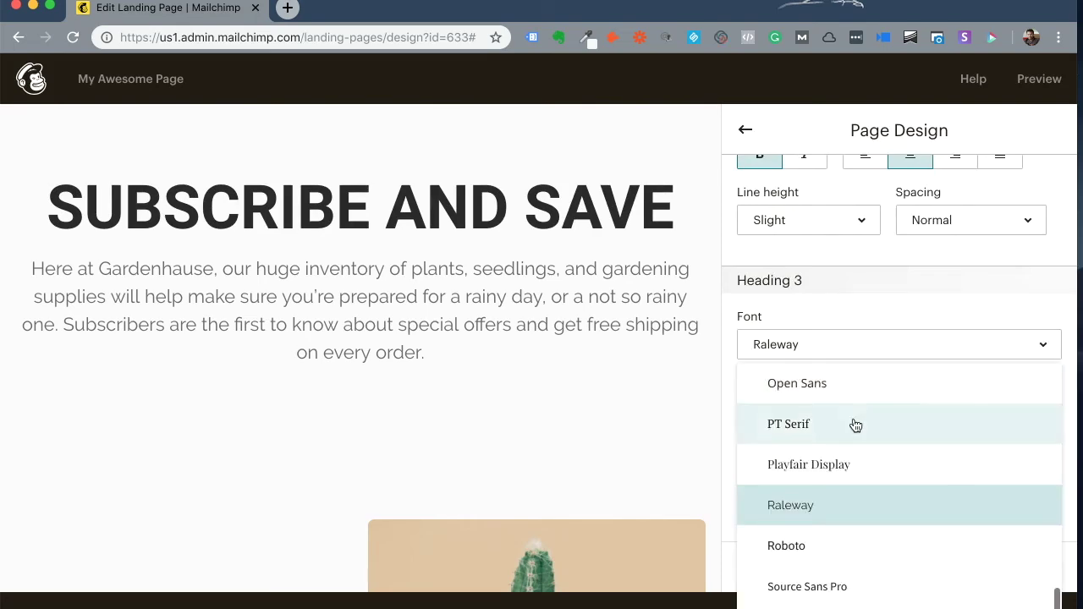
click(831, 546)
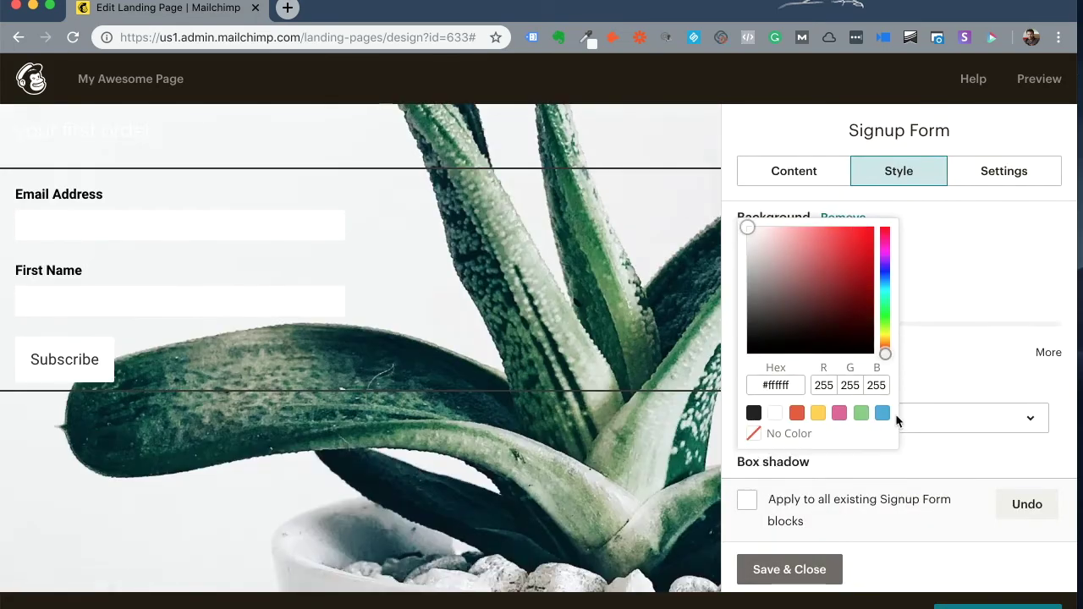
Set the Subscribe button background to red (#b80909)
scroll(897, 420, down, 5)
click(752, 367)
scroll(756, 355, down, 1)
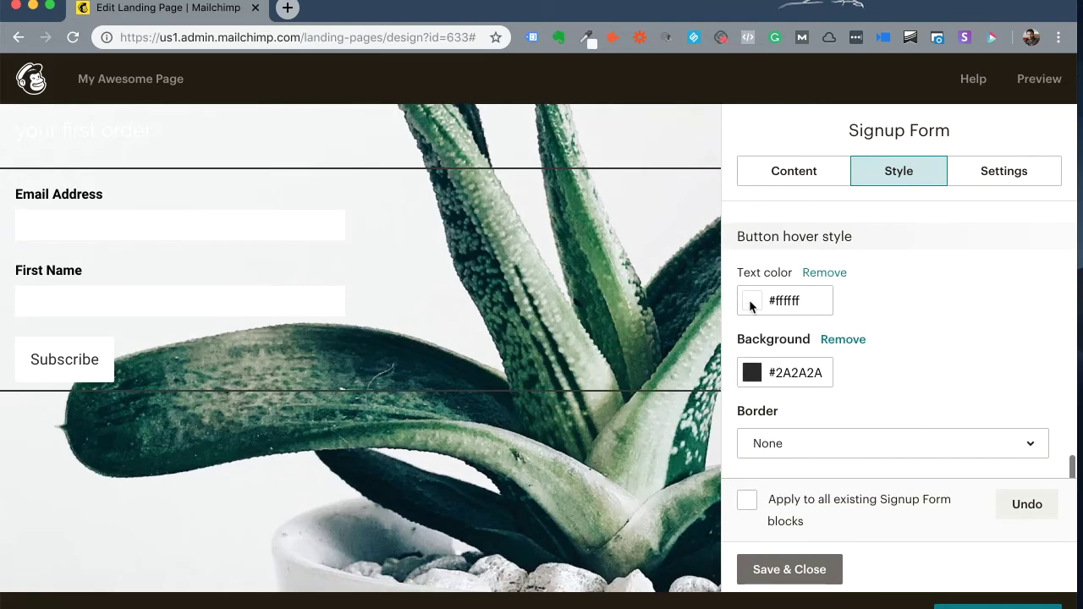
click(759, 307)
scroll(902, 356, down, 2)
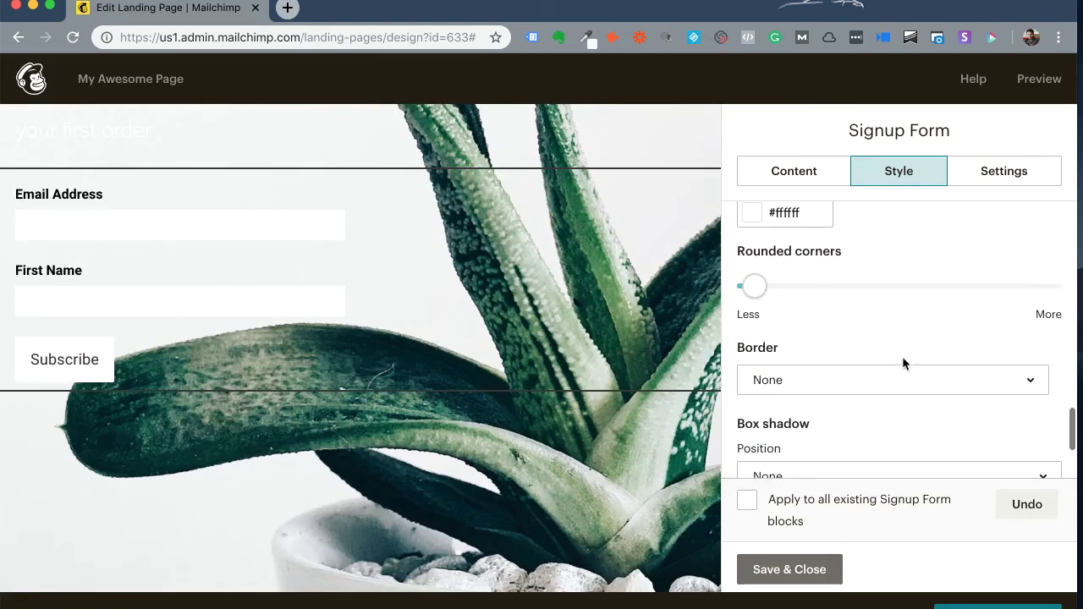
scroll(902, 356, up, 3)
click(752, 341)
click(866, 352)
scroll(865, 354, down, 1)
drag(799, 359, 767, 353)
Make the Subscribe button text white and save the signup form style
scroll(923, 287, up, 3)
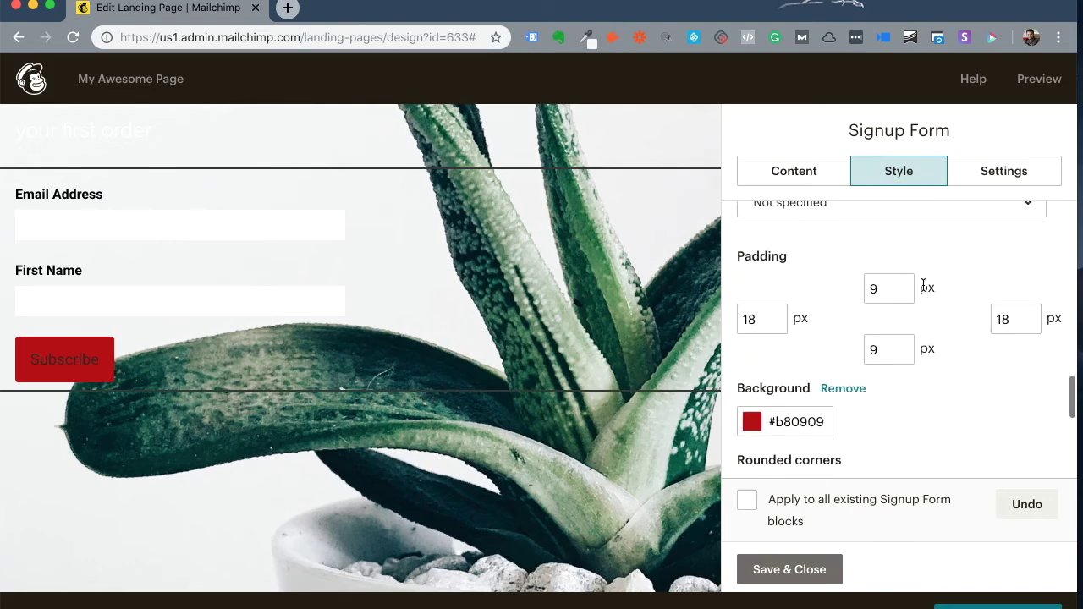
scroll(923, 287, up, 3)
scroll(924, 287, down, 1)
click(864, 304)
scroll(832, 363, down, 1)
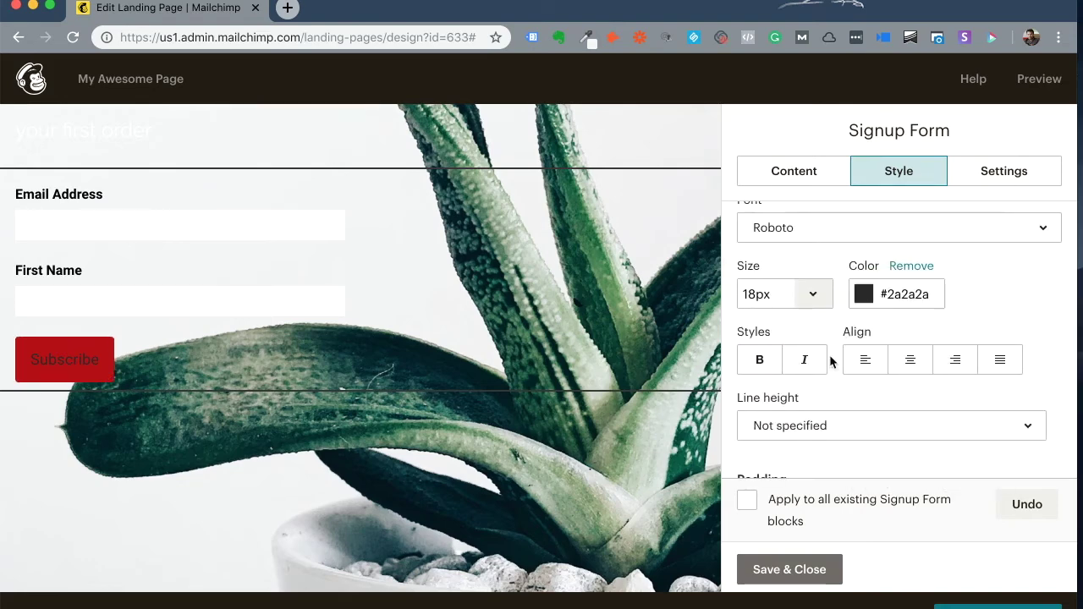
click(864, 294)
click(888, 459)
click(507, 352)
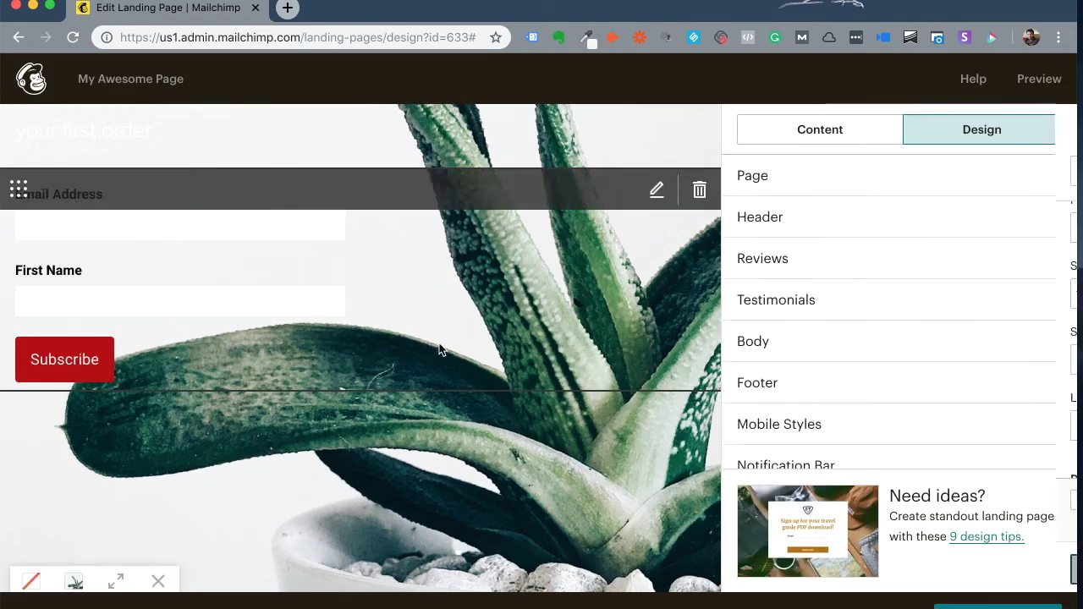
Delete the content block above the heading
scroll(439, 349, up, 5)
click(699, 152)
click(341, 418)
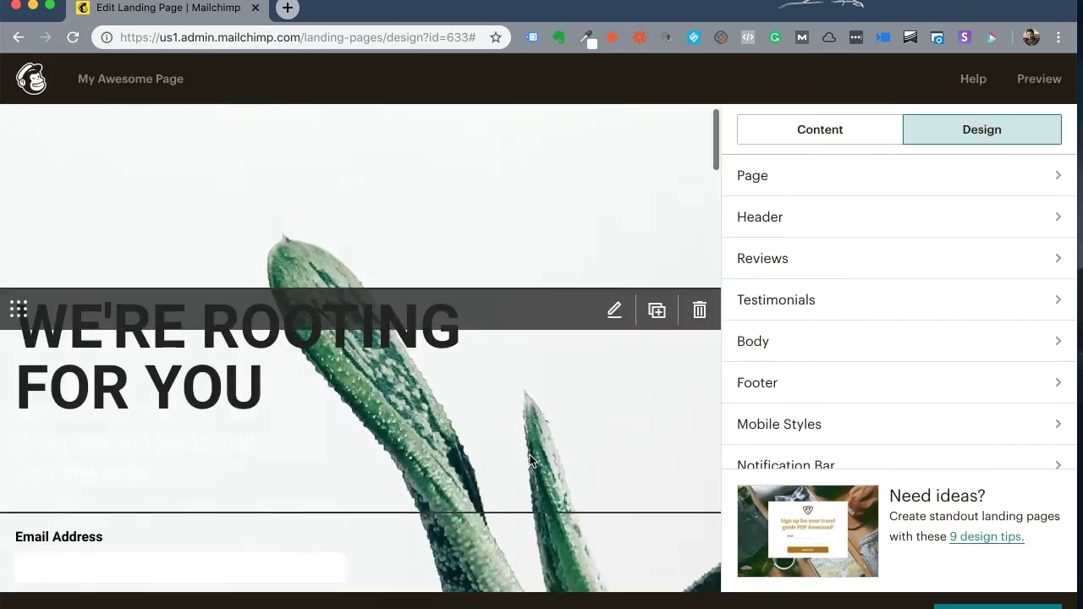
Open the Matt B. testimonial Image + Caption block for editing
scroll(558, 396, down, 5)
scroll(558, 396, down, 2)
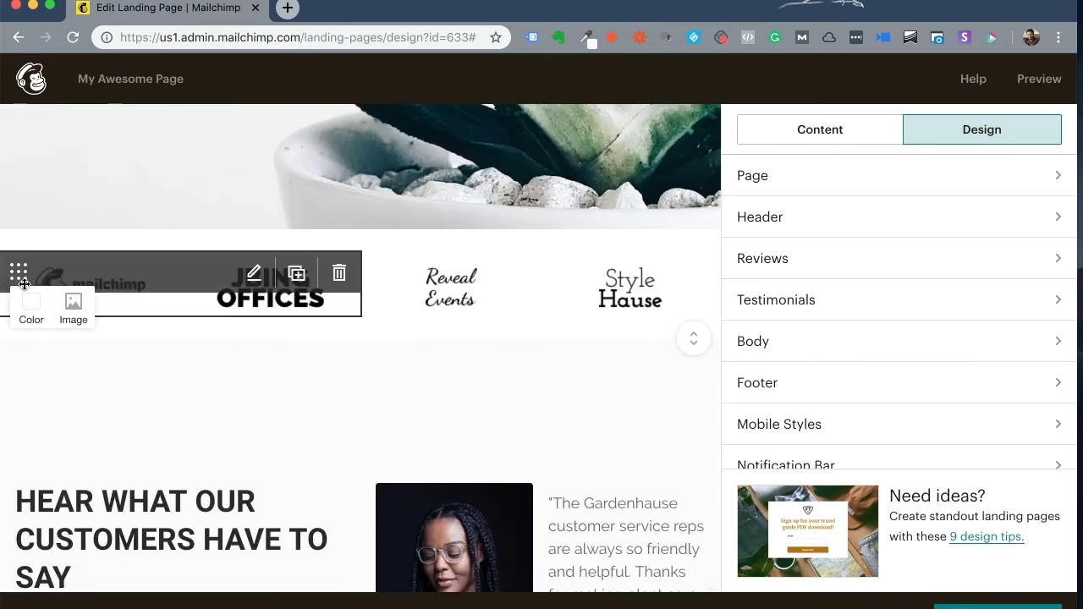
scroll(547, 389, down, 8)
click(649, 212)
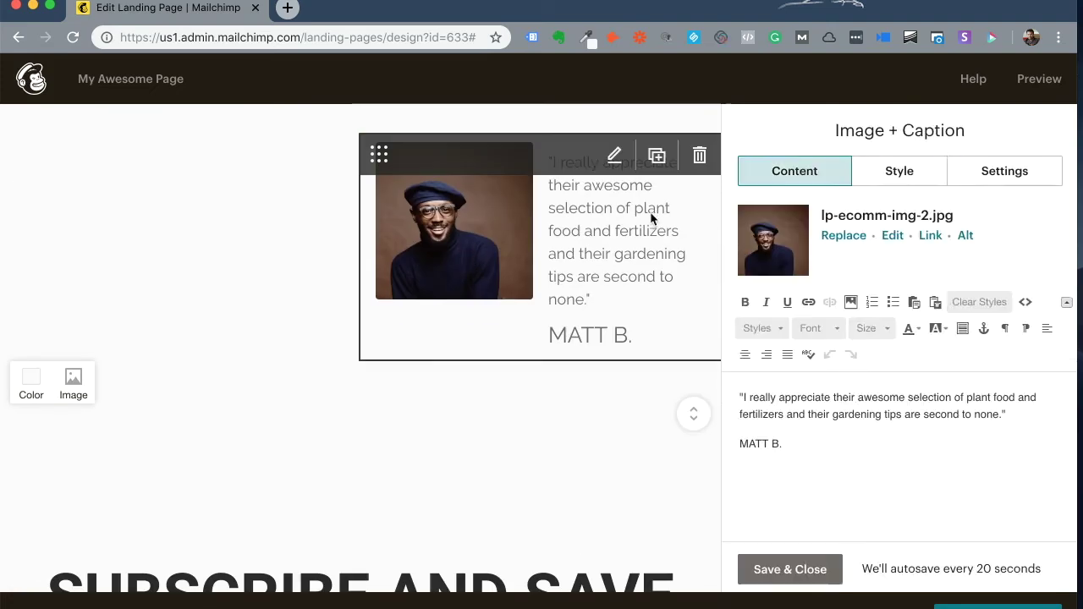
scroll(305, 355, down, 10)
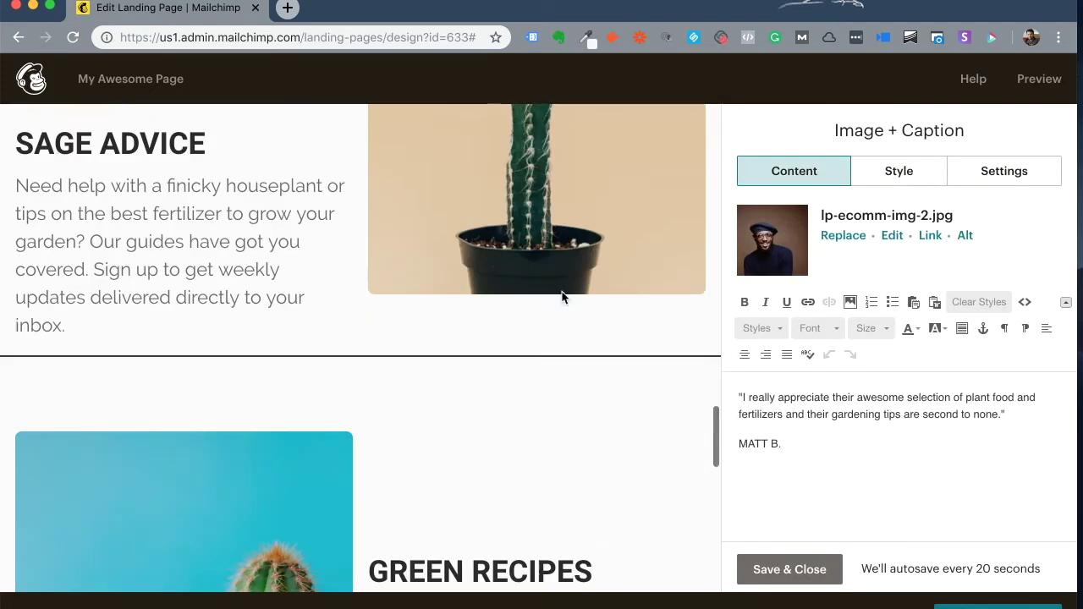
scroll(562, 297, down, 4)
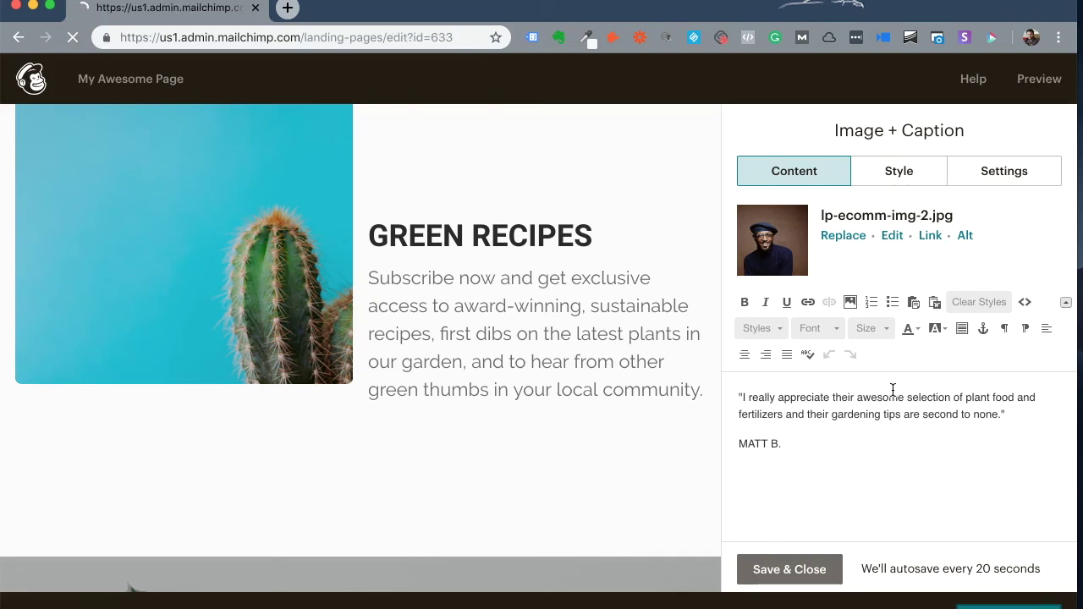
Scroll down the My Awesome Page draft overview to Settings & Tracking
scroll(237, 353, down, 3)
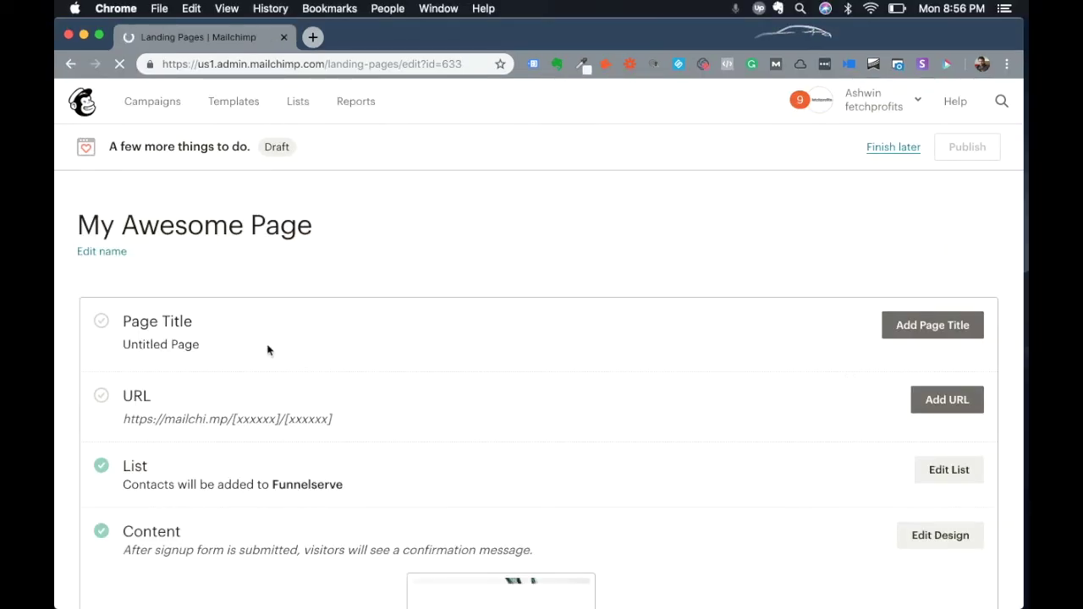
scroll(216, 273, down, 2)
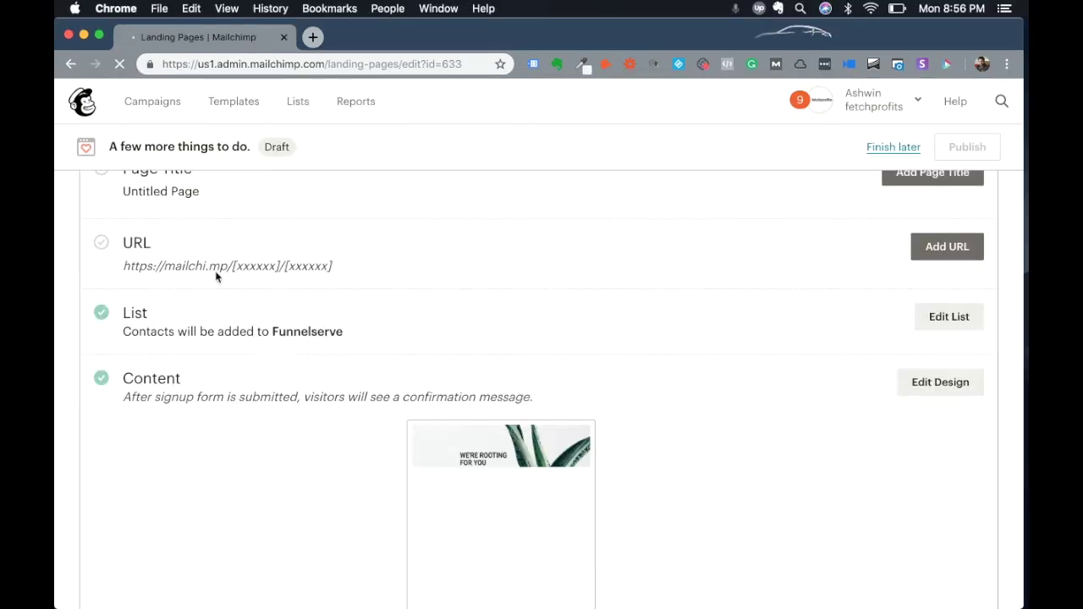
scroll(205, 263, down, 2)
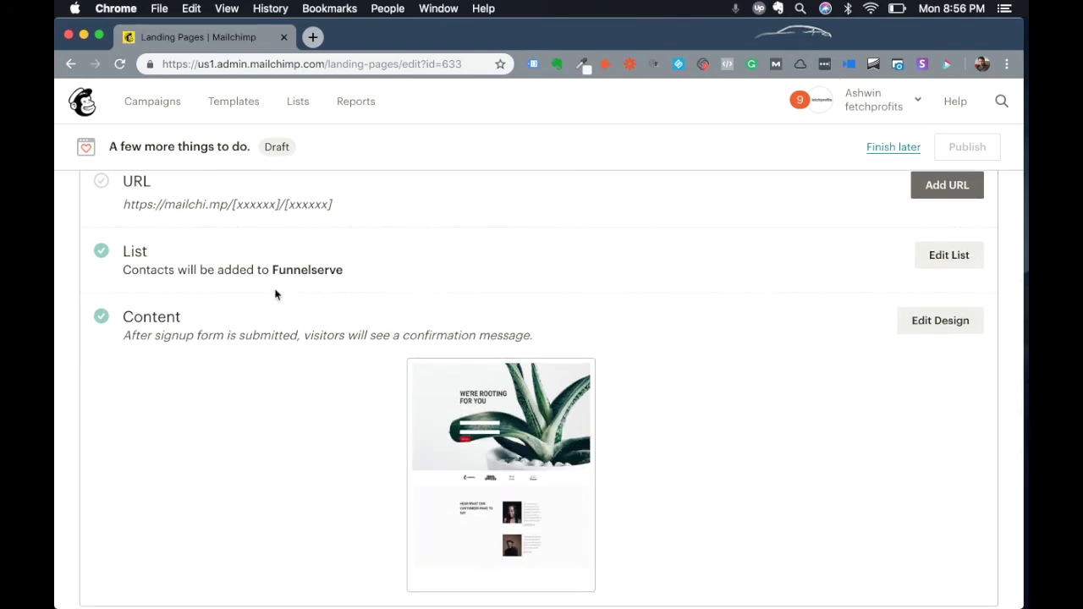
scroll(387, 380, down, 5)
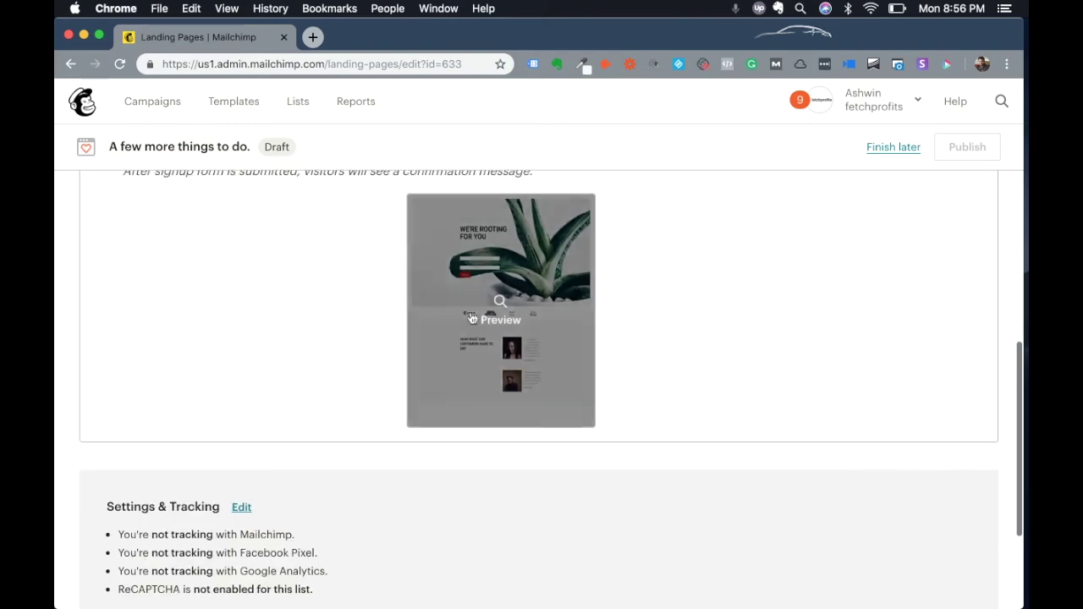
scroll(501, 398, down, 4)
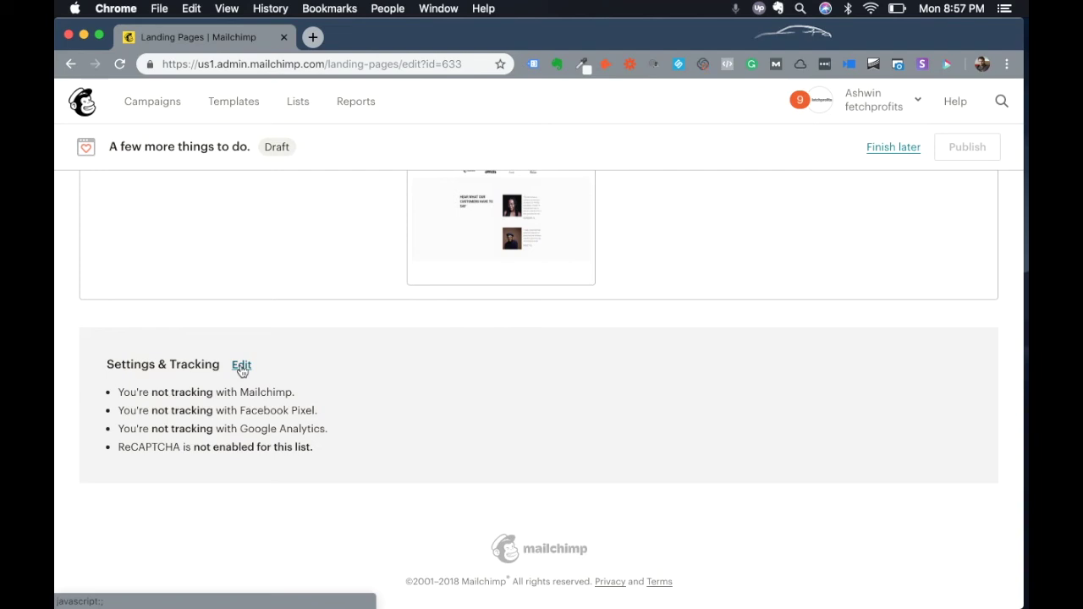
click(242, 365)
scroll(169, 339, down, 1)
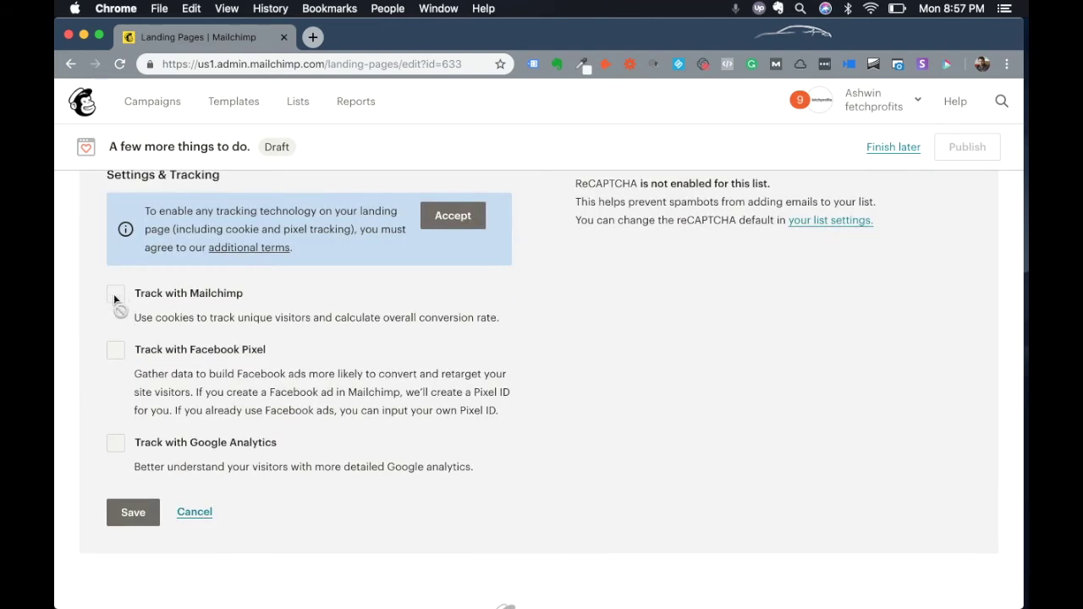
click(195, 512)
scroll(506, 442, up, 6)
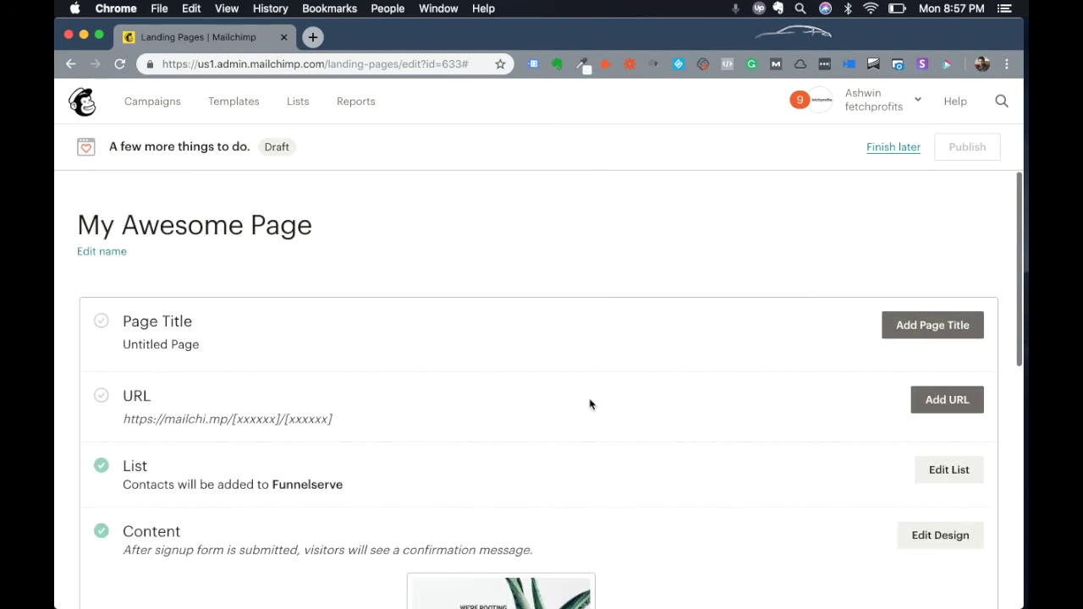